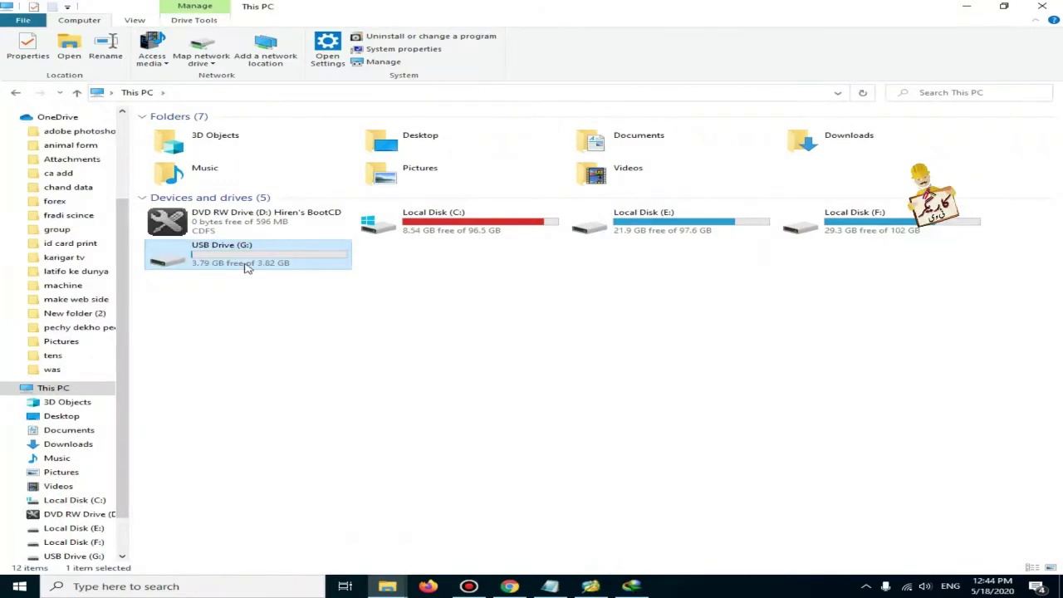
Copy the six files grouped together on the desktop, from the html data archive to the images, onto USB Drive (G:)
{"action": "double_click", "coordinate": [220, 258]}
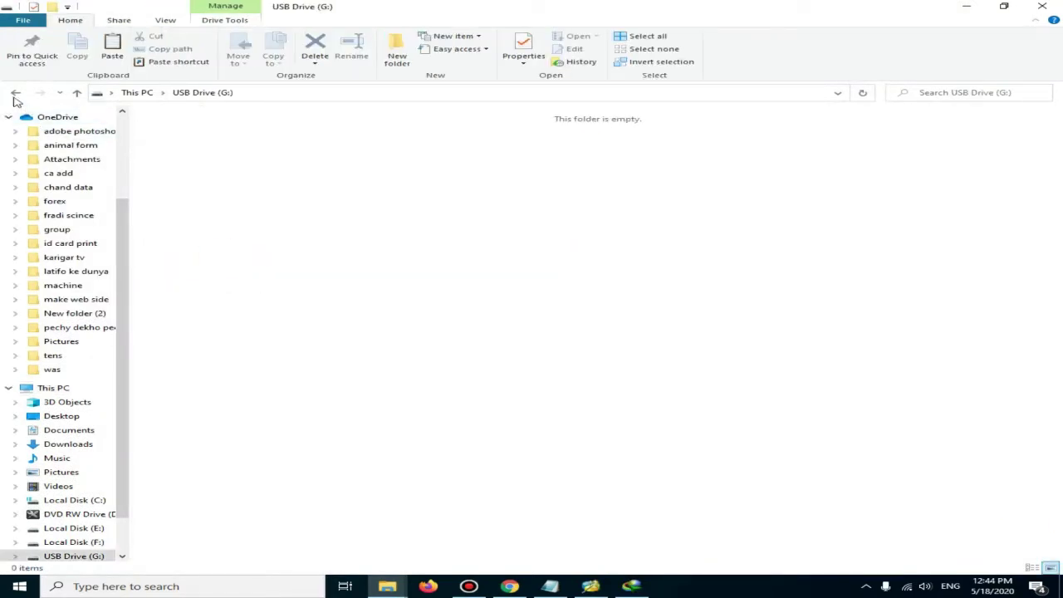
{"action": "key", "text": "super+d"}
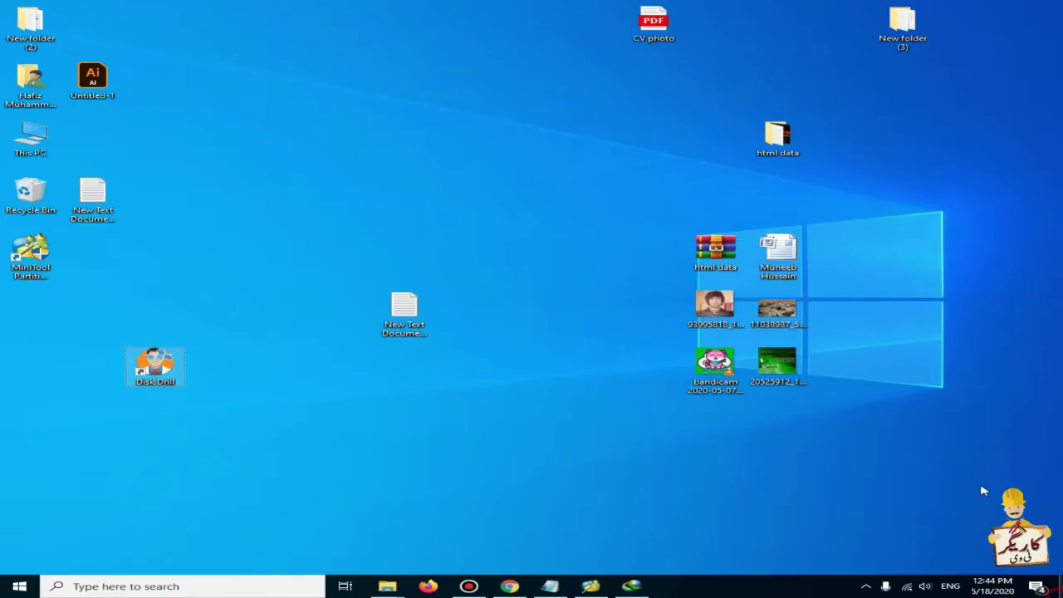
{"action": "left_click_drag", "start_coordinate": [864, 236], "coordinate": [660, 398]}
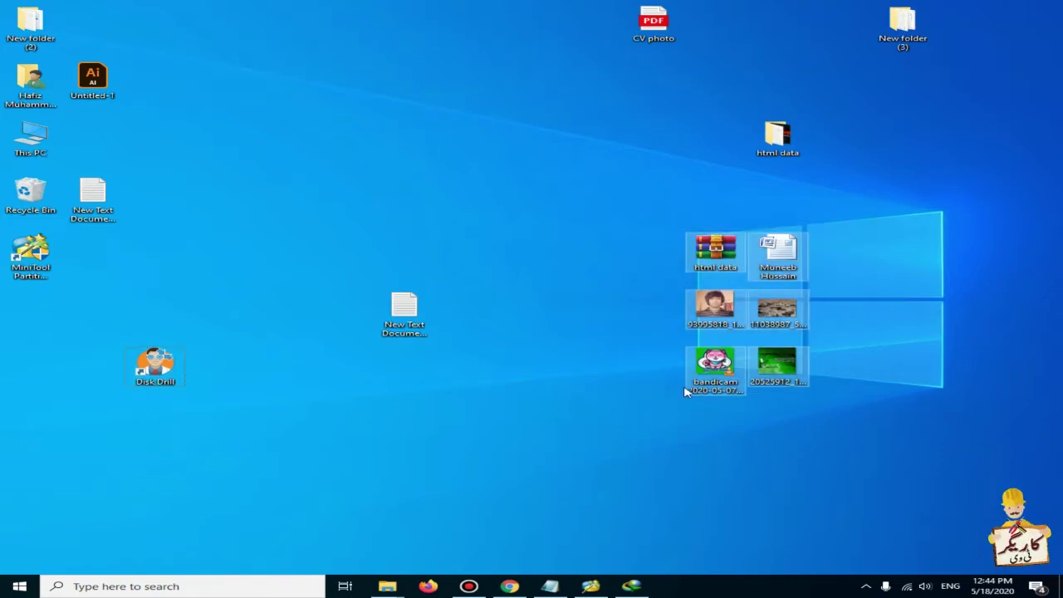
{"action": "left_click", "coordinate": [387, 587]}
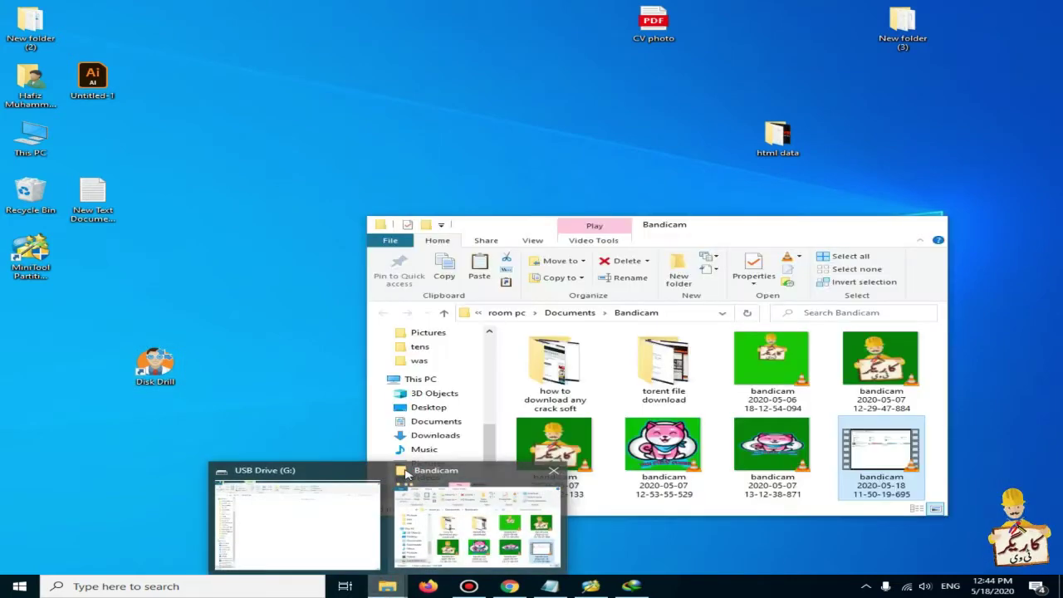
{"action": "left_click", "coordinate": [332, 491]}
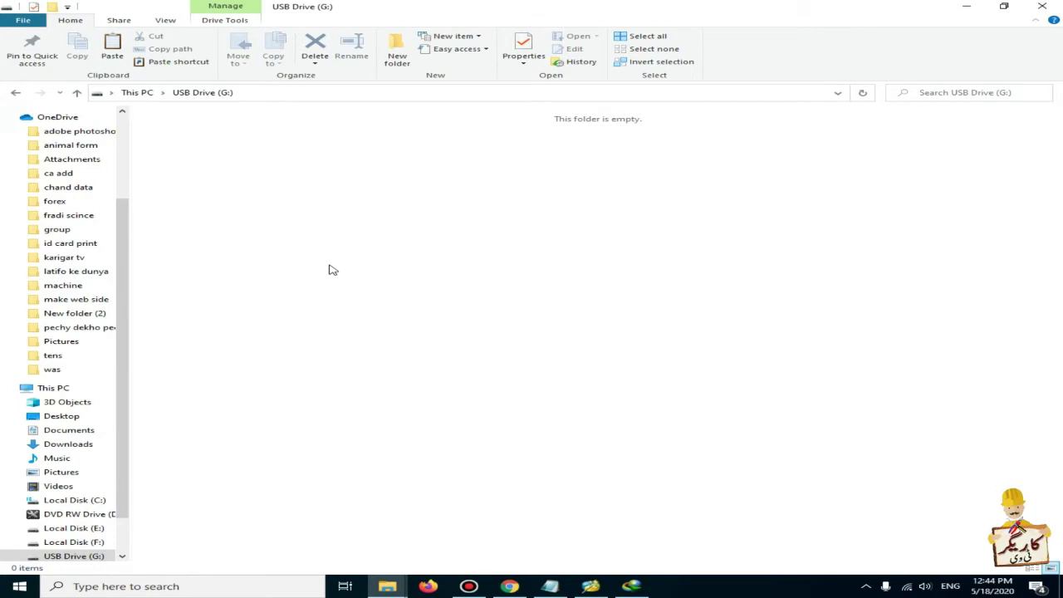
{"action": "key", "text": "ctrl+v"}
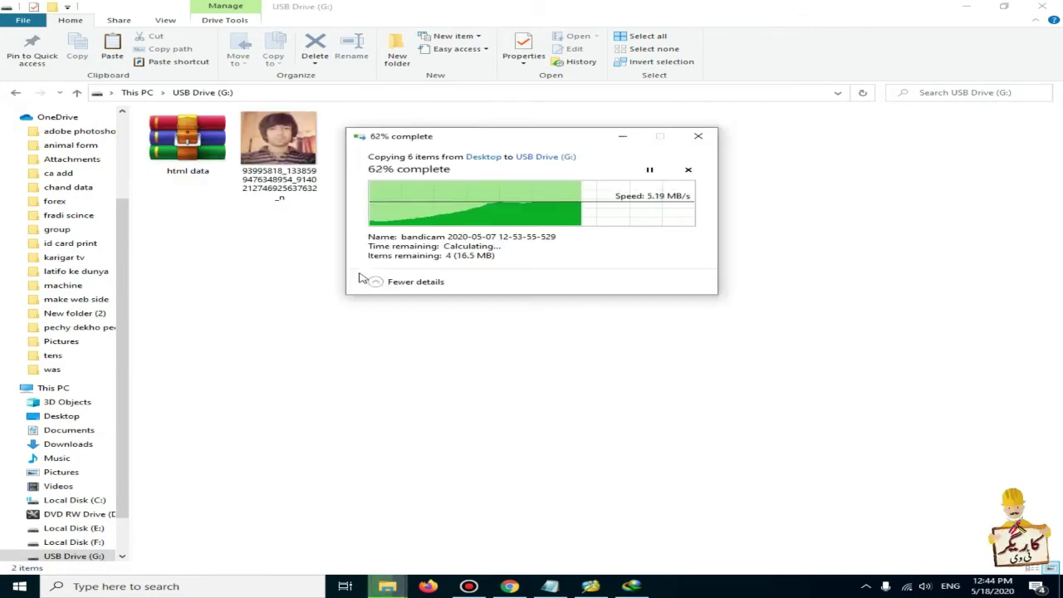
{"action": "left_click", "coordinate": [368, 260]}
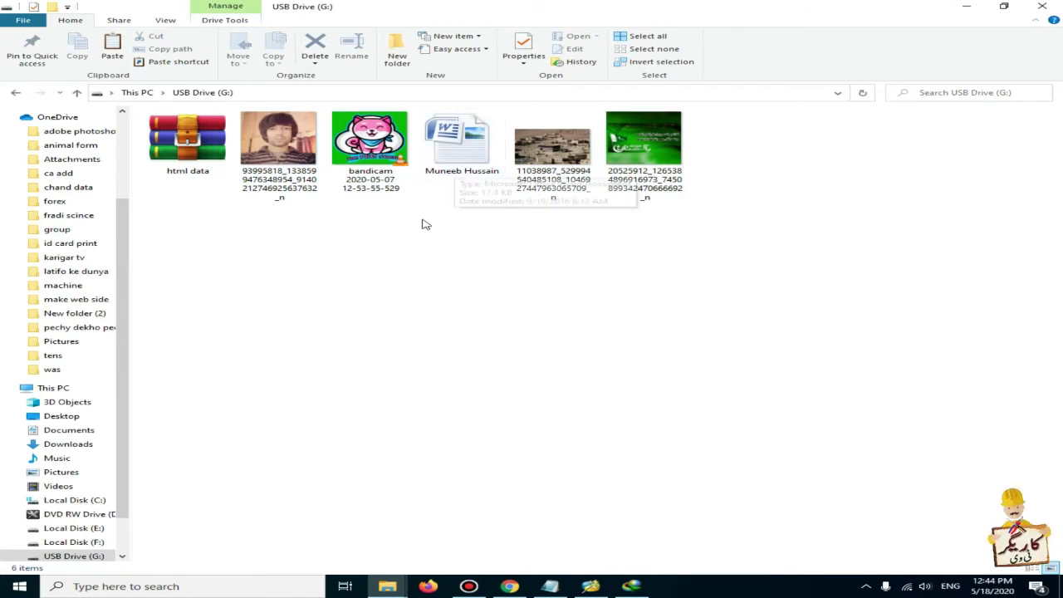
Permanently delete all six files from USB Drive (G:) and return to the desktop
{"action": "key", "text": "ctrl+a"}
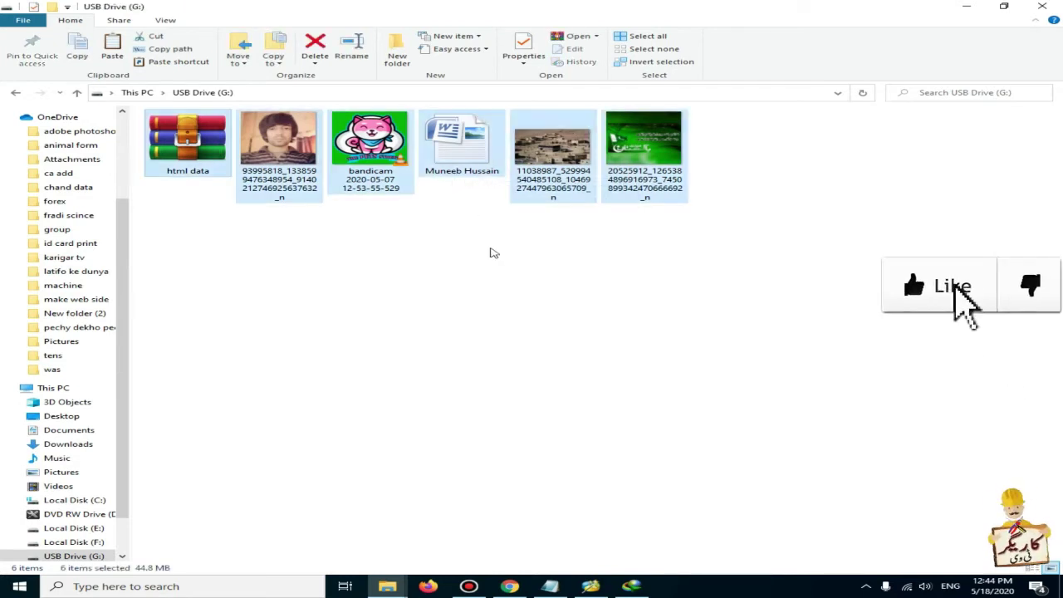
{"action": "key", "text": "Delete"}
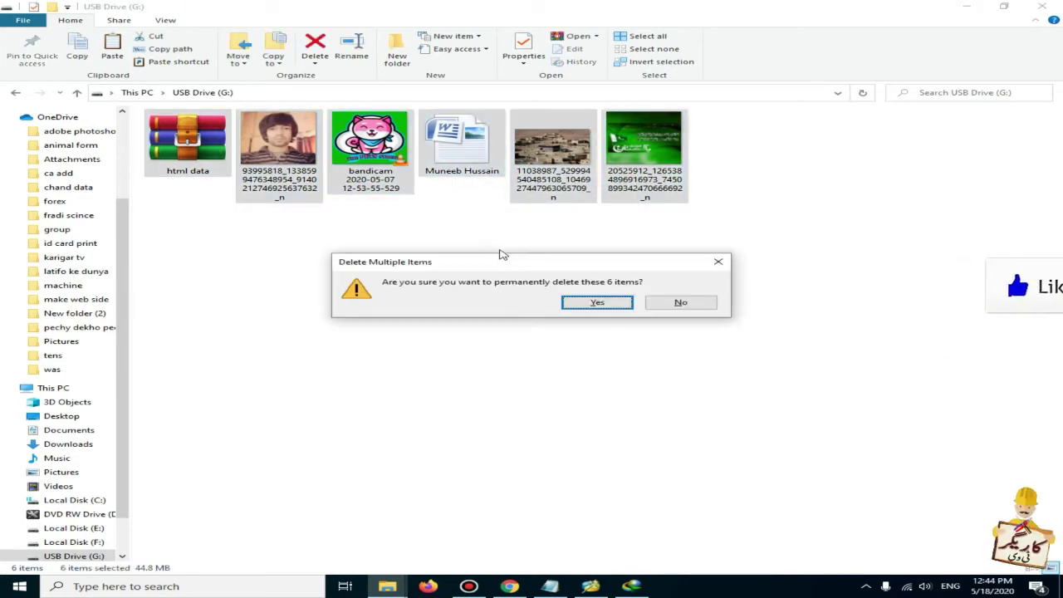
{"action": "left_click", "coordinate": [589, 301]}
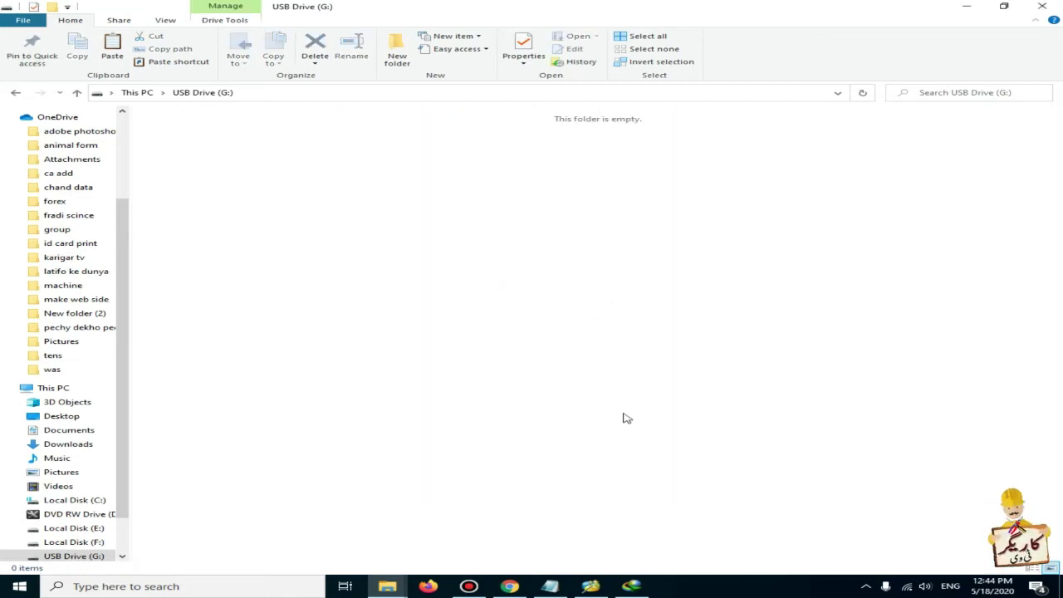
{"action": "left_click", "coordinate": [966, 5]}
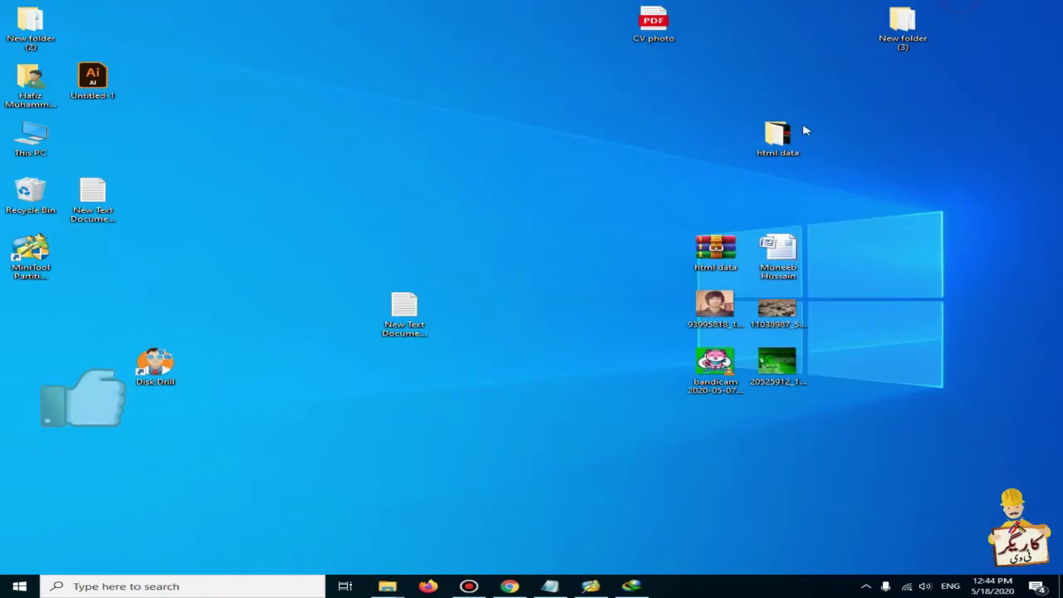
Launch Disk Drill from the desktop and shift its window slightly to one side
{"action": "double_click", "coordinate": [165, 374]}
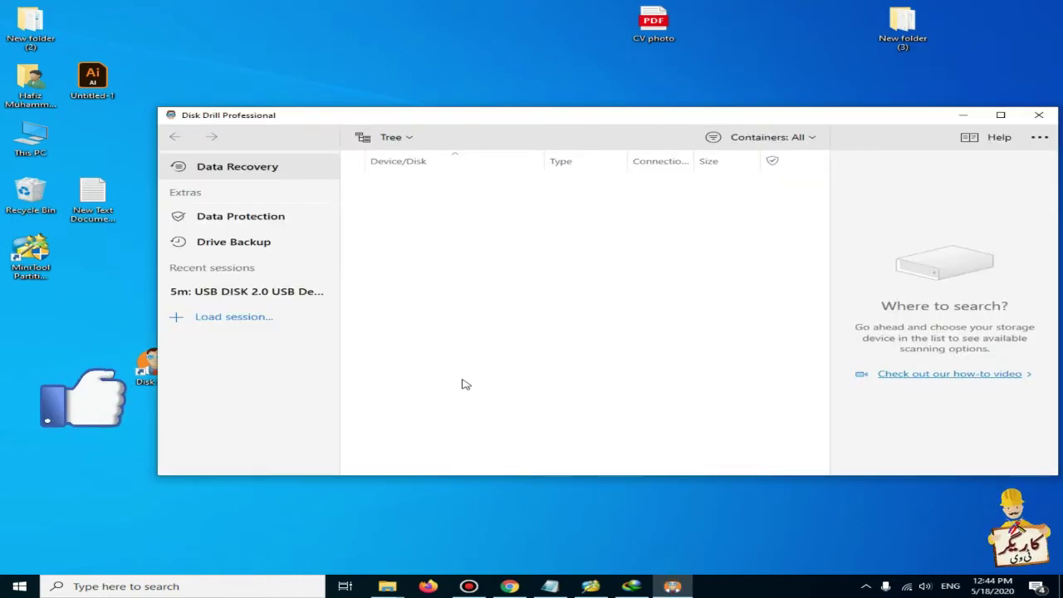
{"action": "left_click_drag", "start_coordinate": [357, 129], "coordinate": [309, 124]}
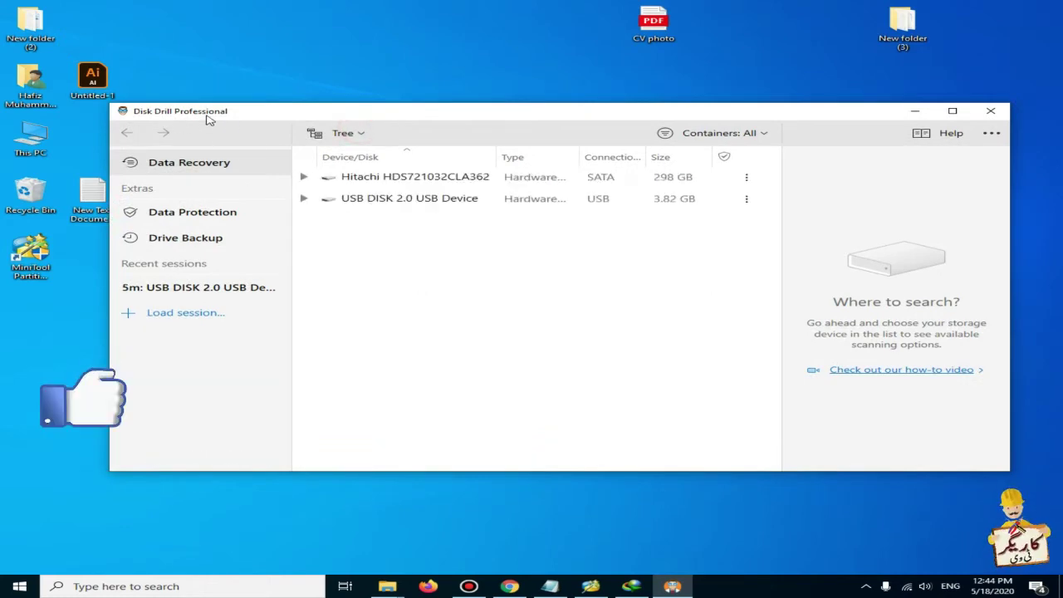
Switch to Chrome to view the Disk Drill for Windows edition and pricing page, and return to Disk Drill
{"action": "left_click", "coordinate": [510, 586]}
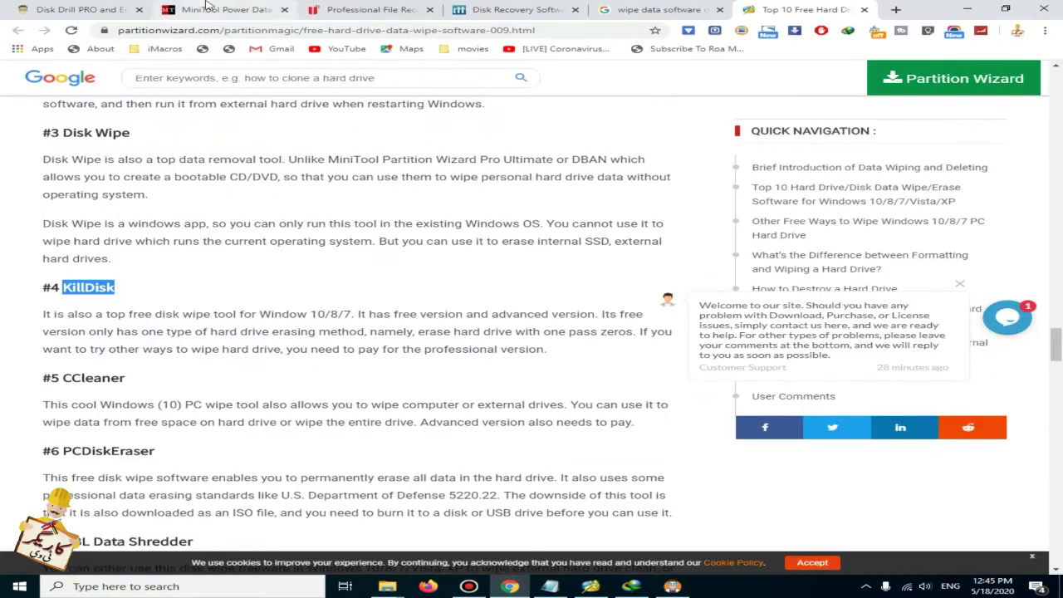
{"action": "left_click", "coordinate": [79, 9]}
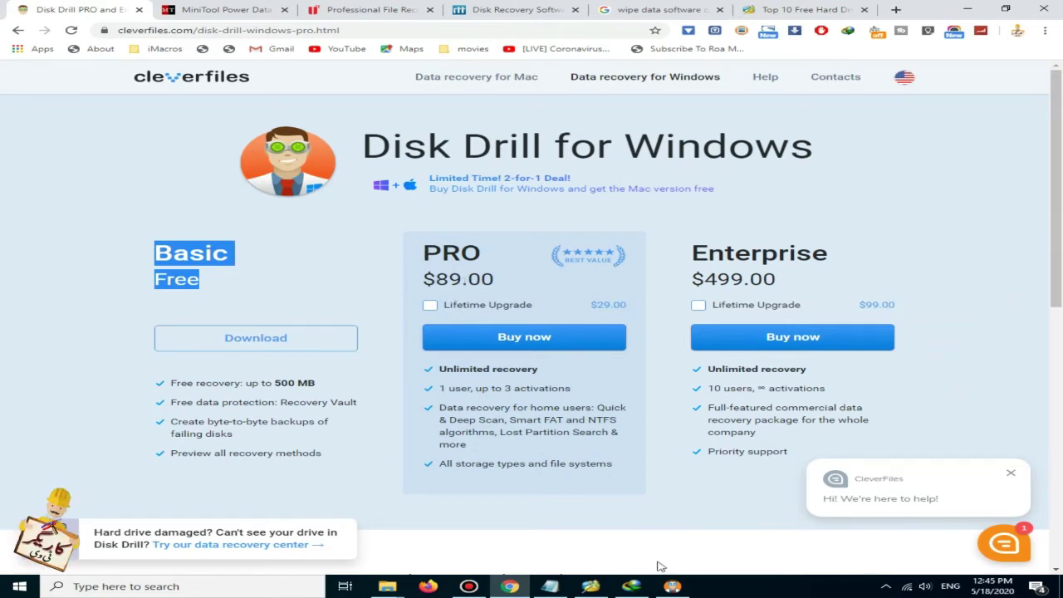
{"action": "left_click", "coordinate": [967, 9]}
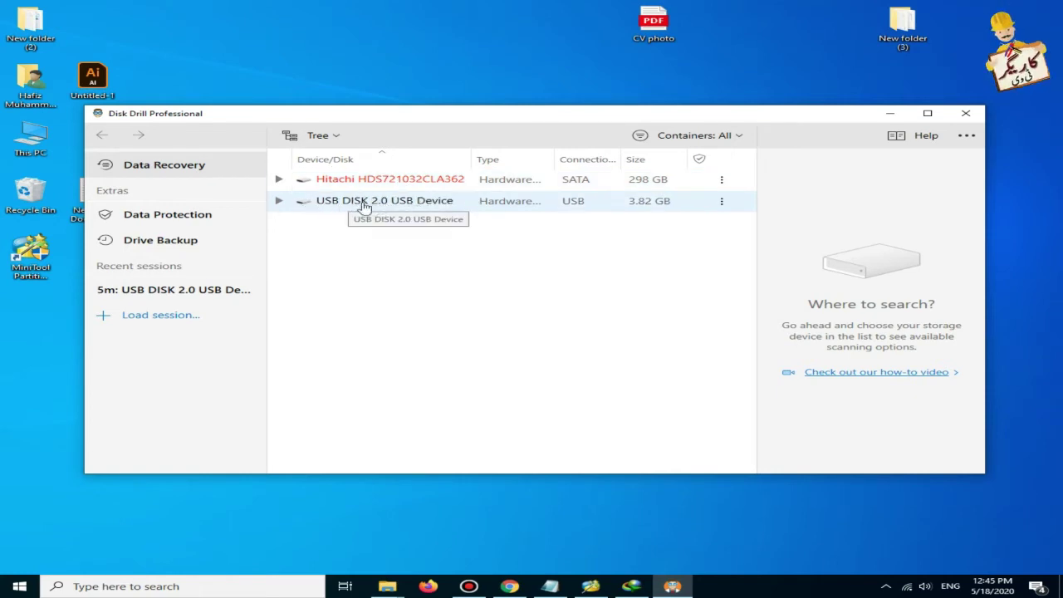
Scan USB DISK 2.0 USB Device for lost data using all recovery methods
{"action": "left_click", "coordinate": [360, 204]}
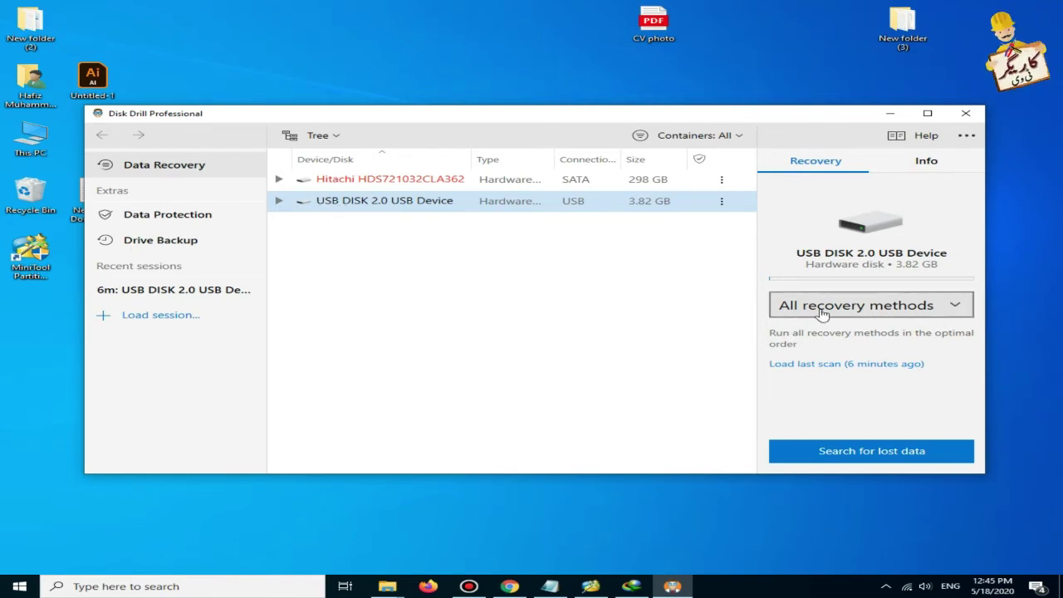
{"action": "left_click", "coordinate": [956, 306]}
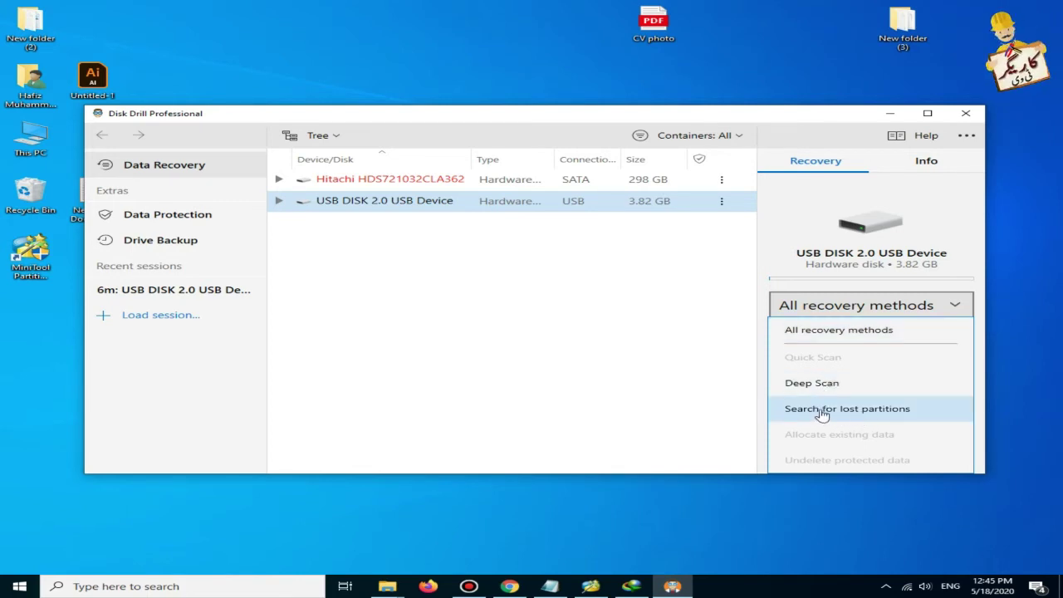
{"action": "left_click", "coordinate": [667, 380]}
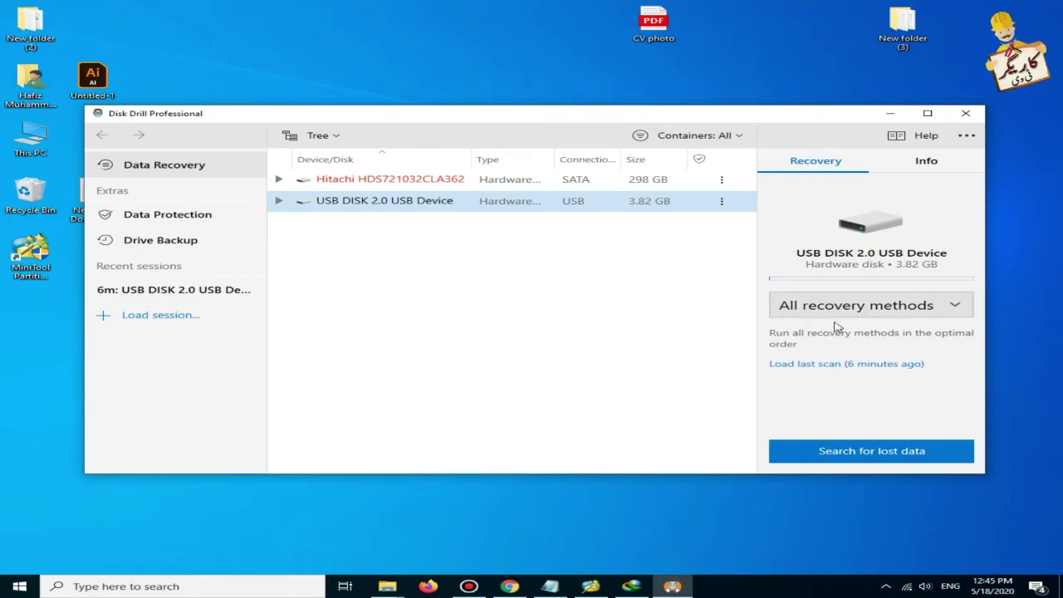
{"action": "left_click", "coordinate": [870, 453]}
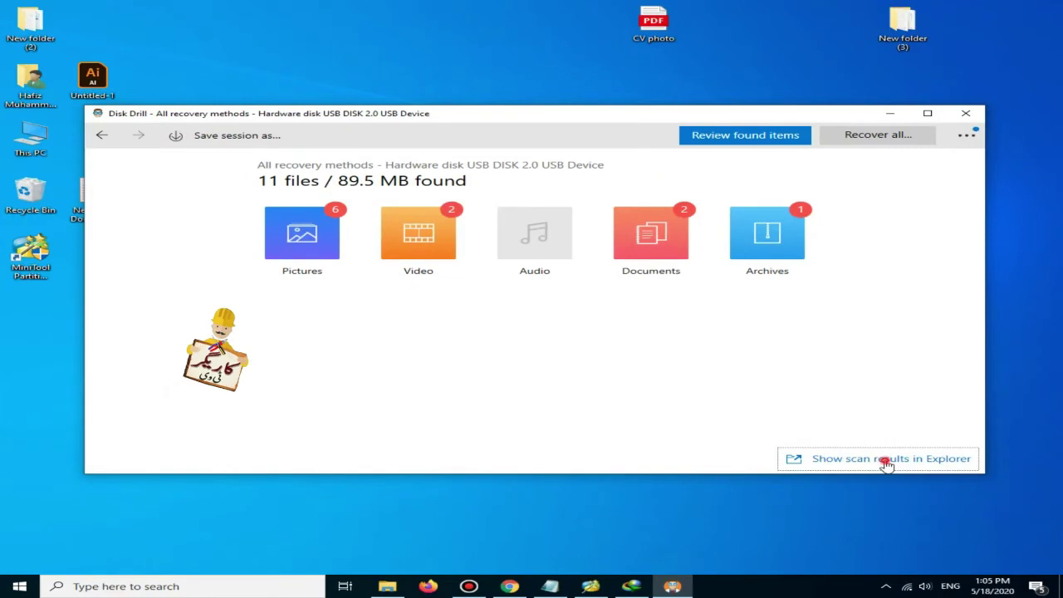
Show the scan results in File Explorer and examine the recovered files in the USB Drive (G) folder under Found files
{"action": "left_click", "coordinate": [886, 461]}
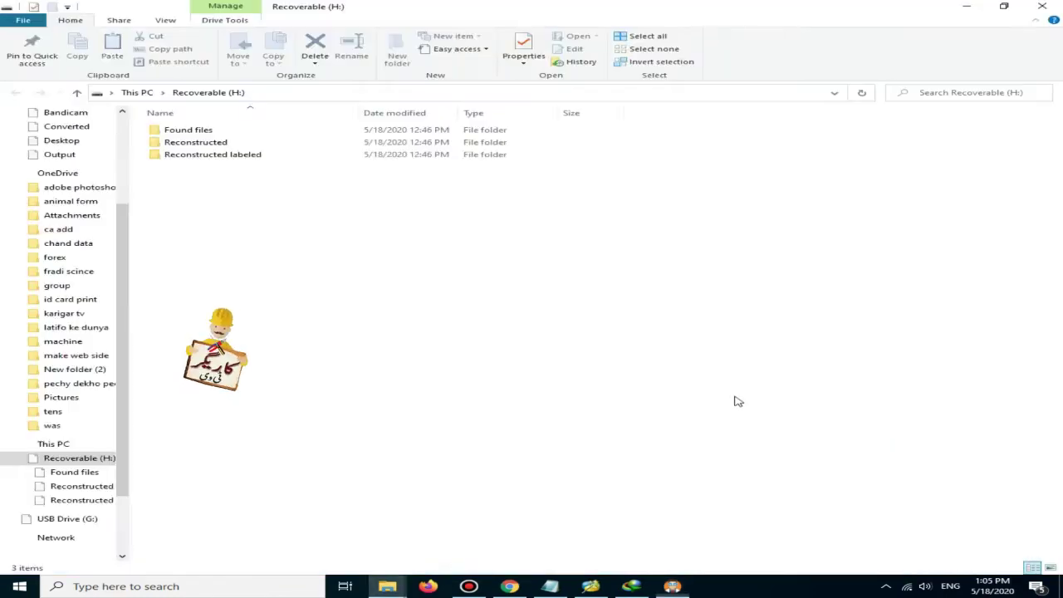
{"action": "double_click", "coordinate": [233, 134]}
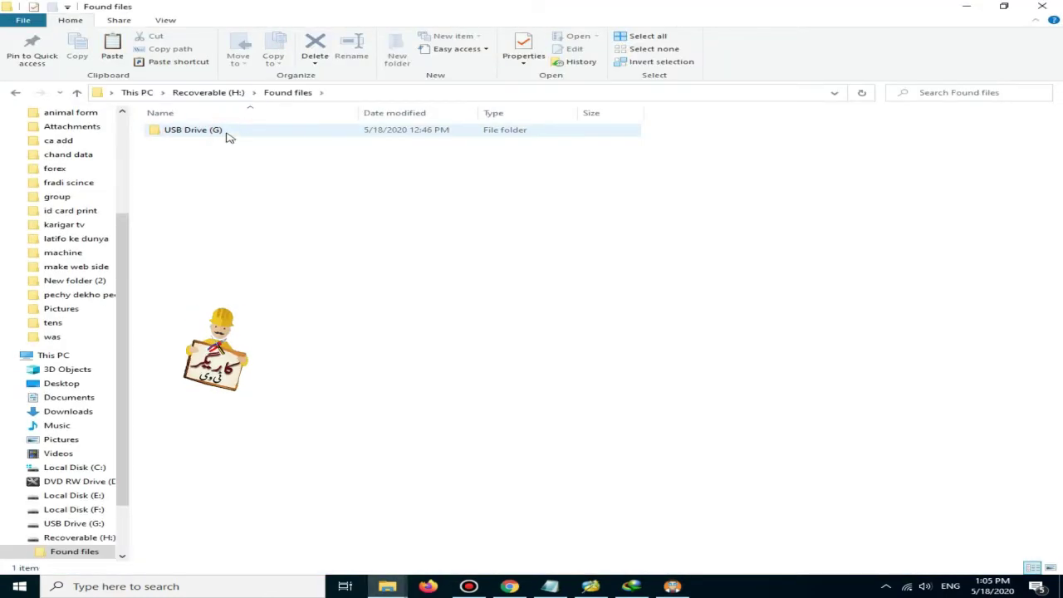
{"action": "left_click", "coordinate": [233, 134]}
{"action": "double_click", "coordinate": [232, 134]}
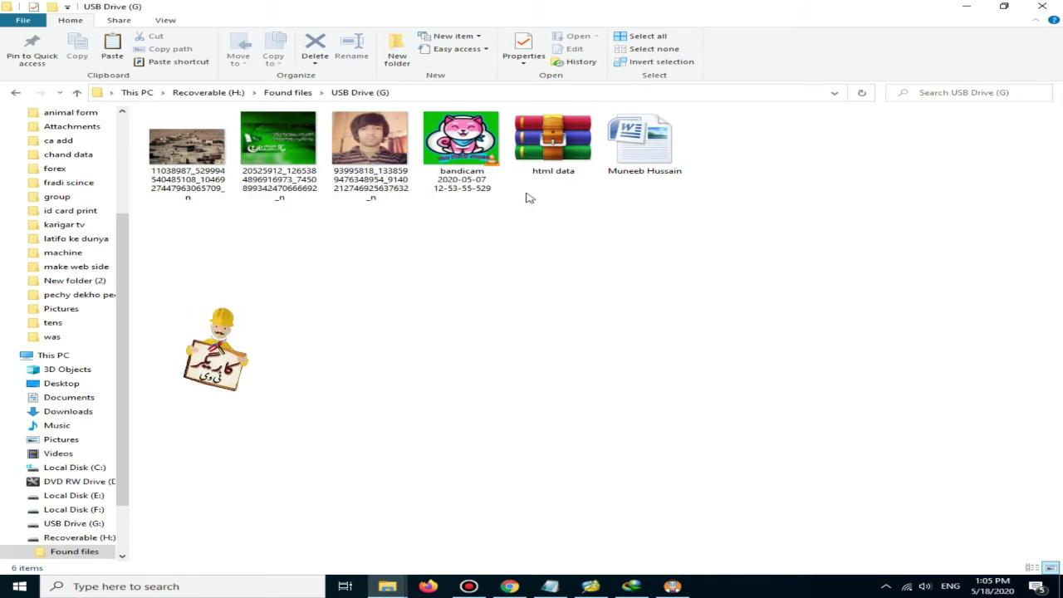
{"action": "left_click", "coordinate": [964, 10]}
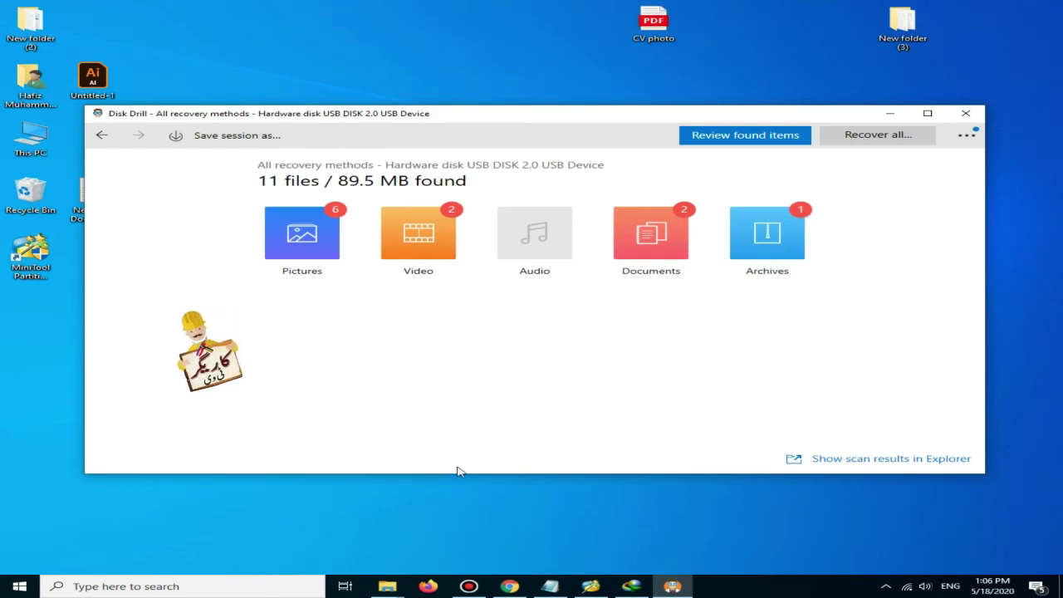
Switch to Chrome to view the Stellar, R-Studio and MiniTool Power Data Recovery pages, and return to the desktop
{"action": "left_click", "coordinate": [510, 586]}
{"action": "mouse_move", "coordinate": [273, 119]}
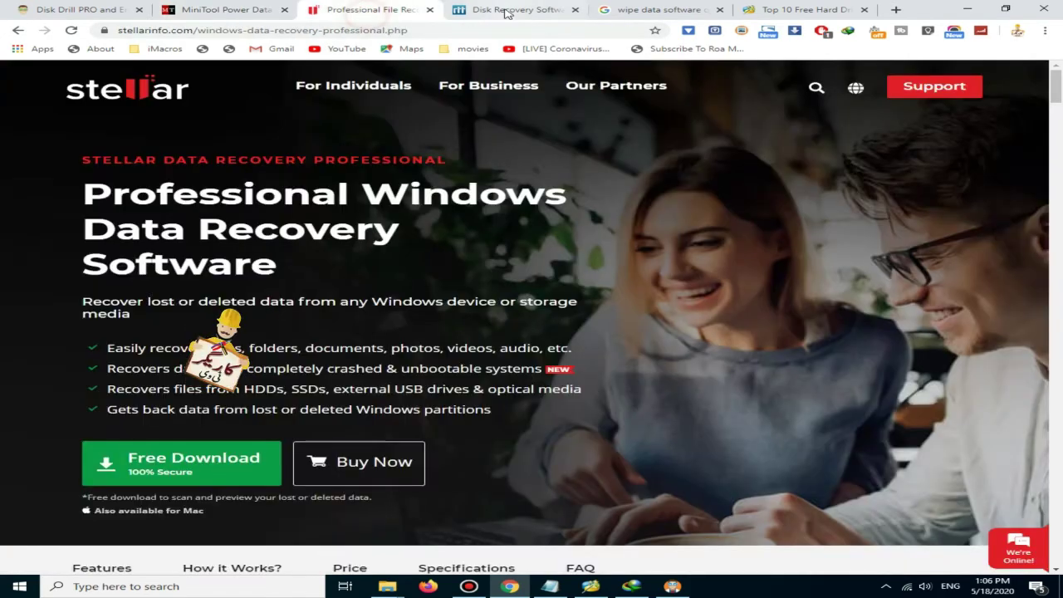
{"action": "left_click", "coordinate": [507, 12]}
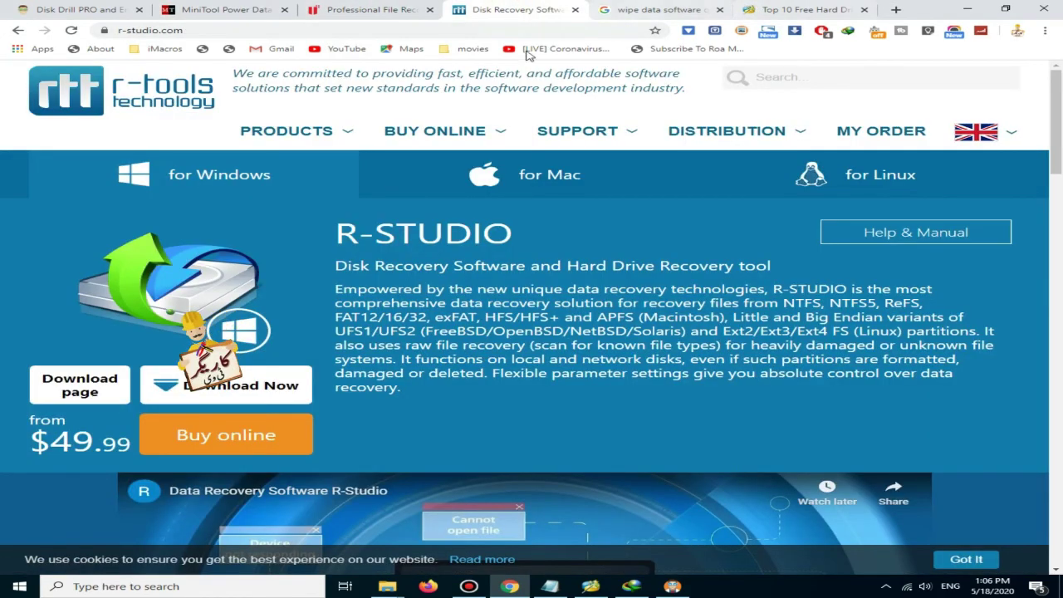
{"action": "left_click", "coordinate": [225, 10]}
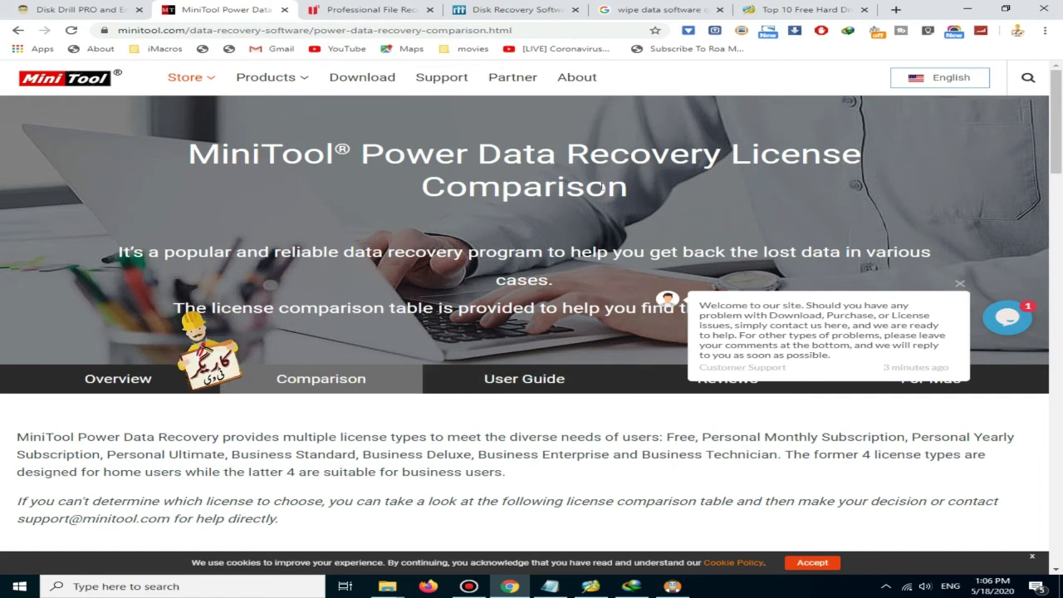
{"action": "left_click", "coordinate": [962, 8]}
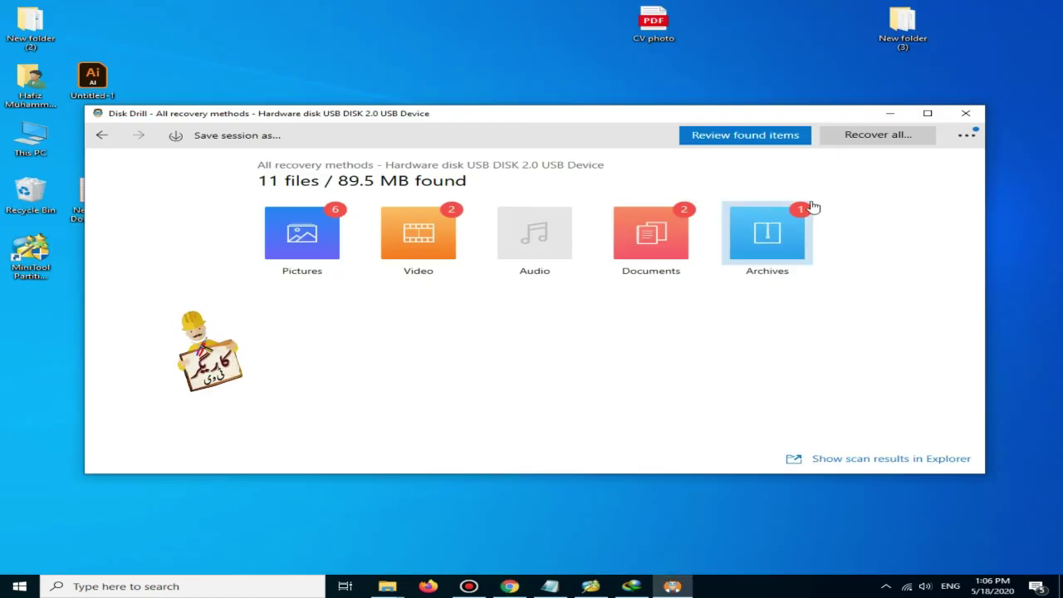
{"action": "left_click", "coordinate": [890, 117]}
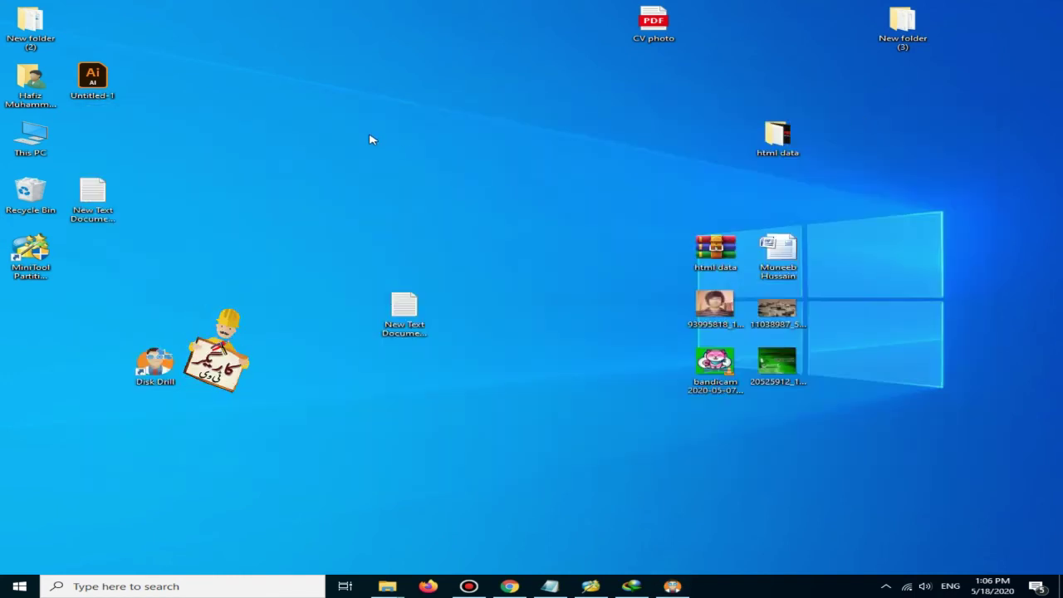